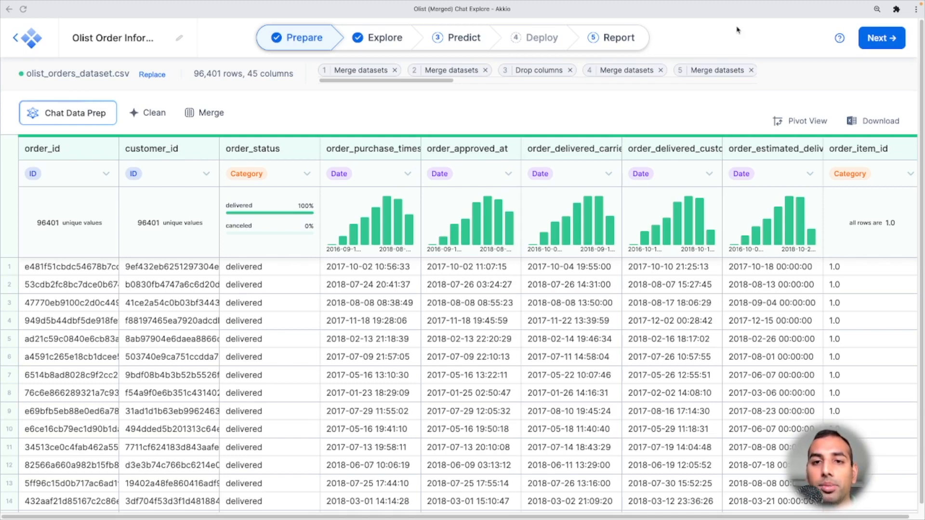
- Scroll through the data preparation history and switch to the Explore stage
drag(444, 84, 754, 87)
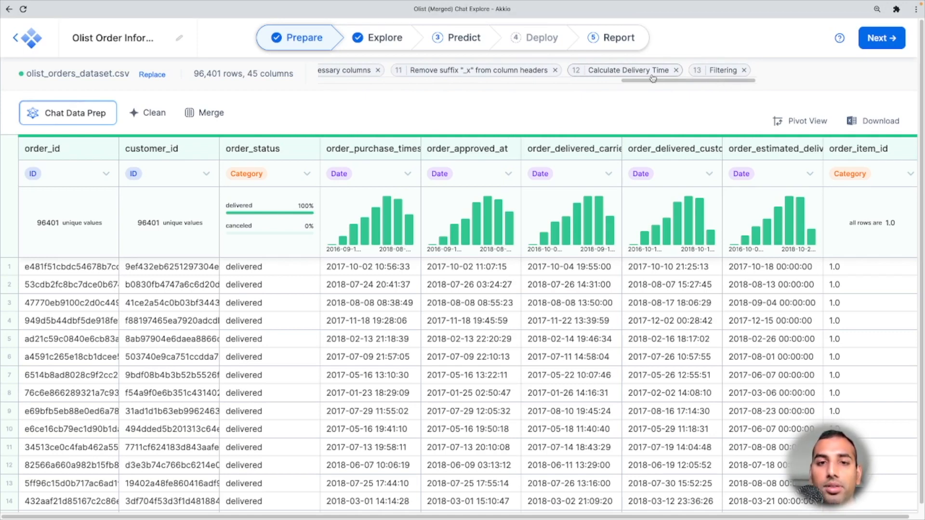
click(399, 47)
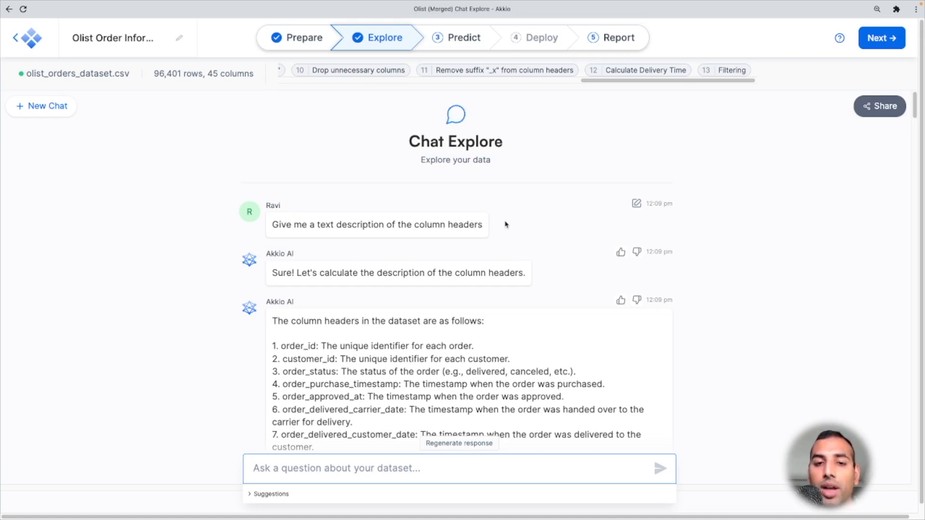
- Read the chat's column header descriptions and its suggested visualizations for the geographic data
scroll(506, 225, down, 2)
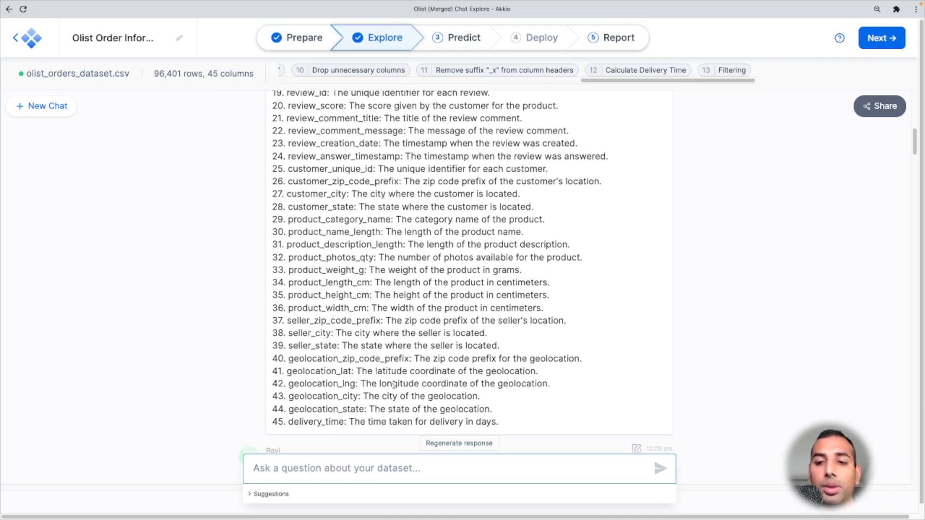
scroll(653, 373, down, 1)
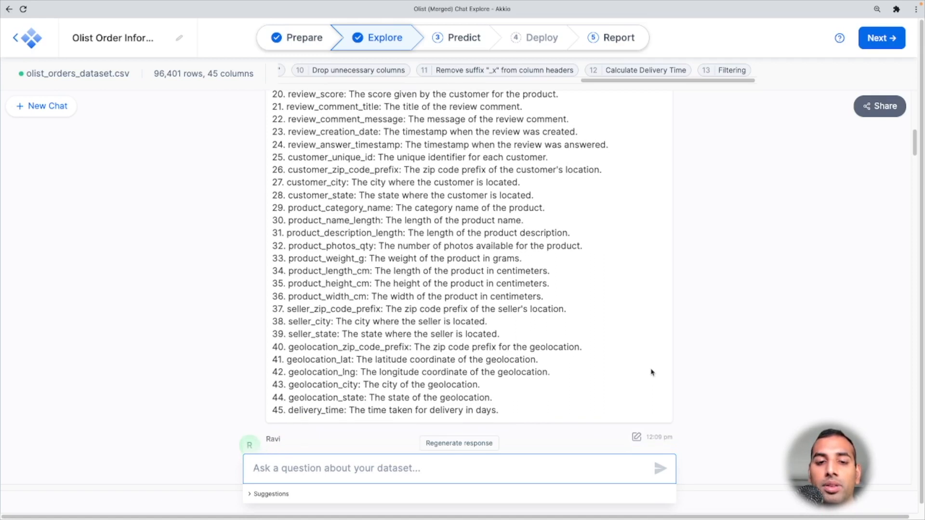
scroll(679, 378, down, 1)
scroll(679, 378, down, 1)
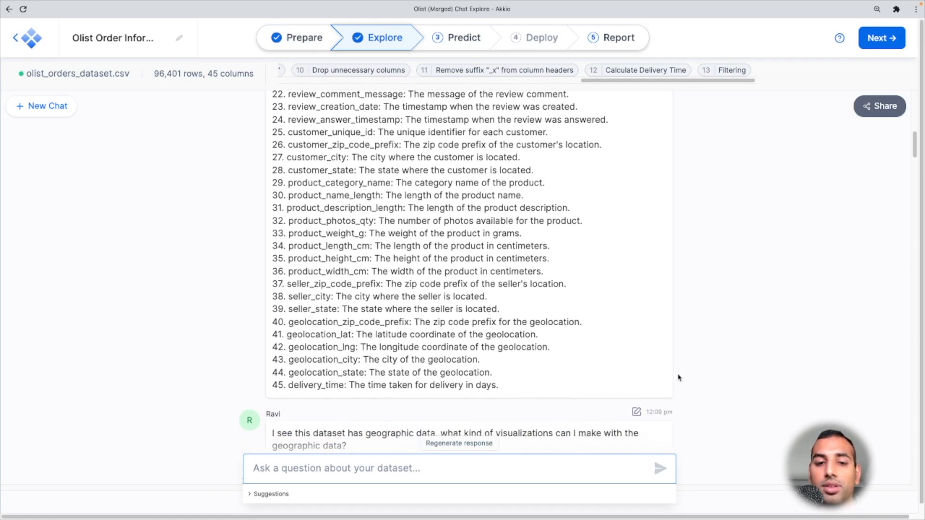
scroll(679, 378, down, 3)
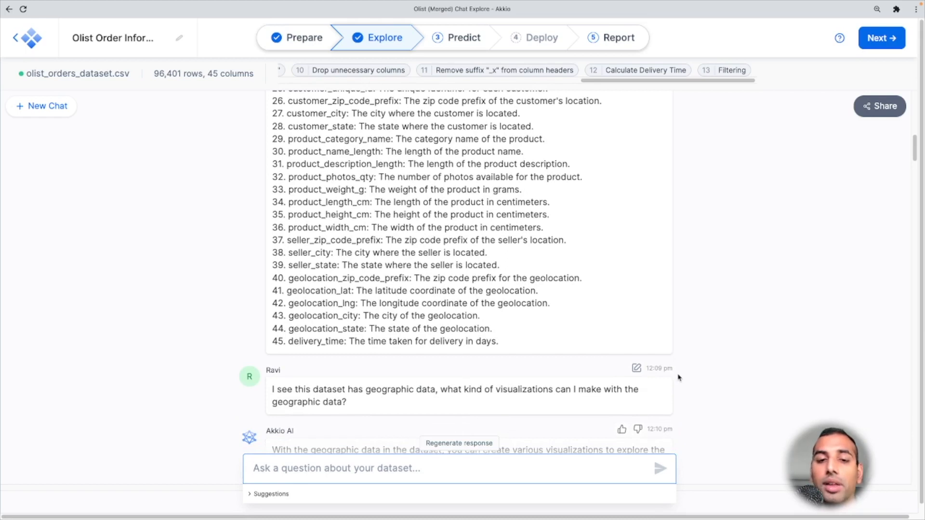
scroll(679, 378, down, 3)
scroll(679, 378, down, 8)
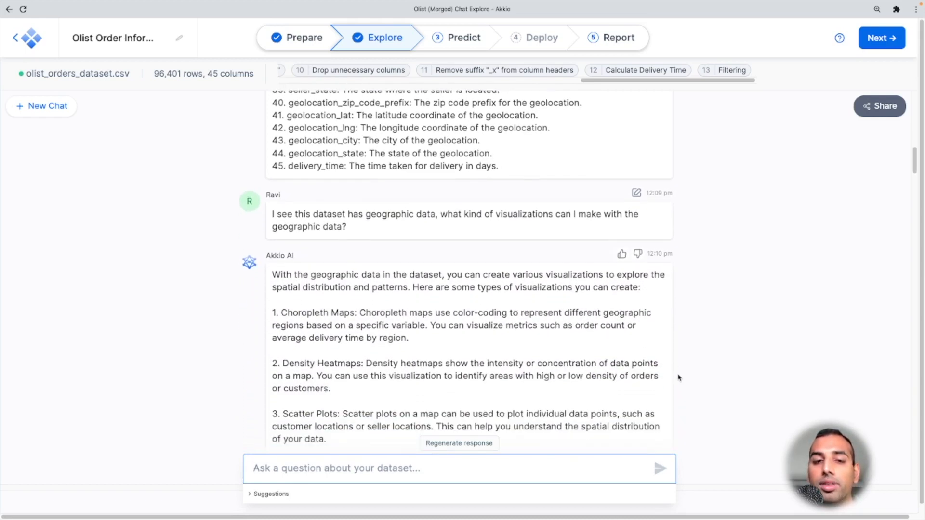
scroll(679, 378, down, 3)
scroll(679, 378, down, 3)
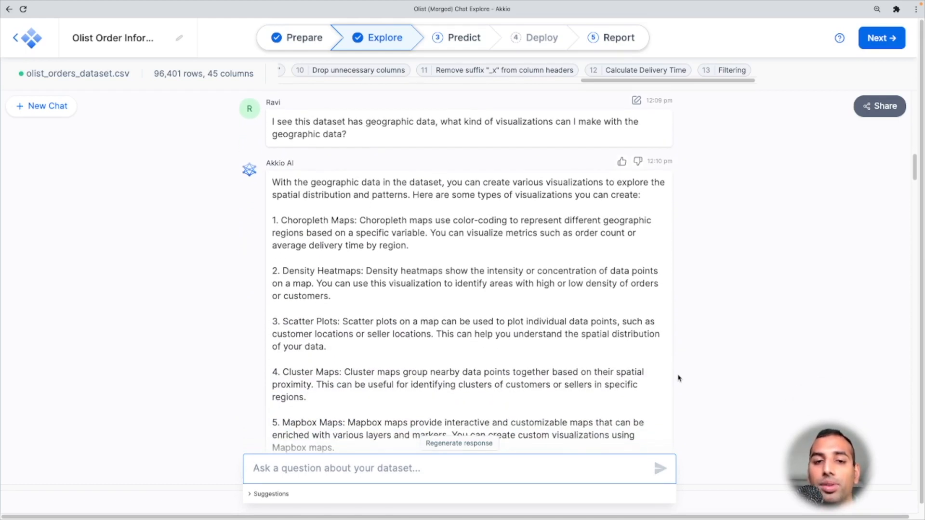
scroll(679, 378, down, 2)
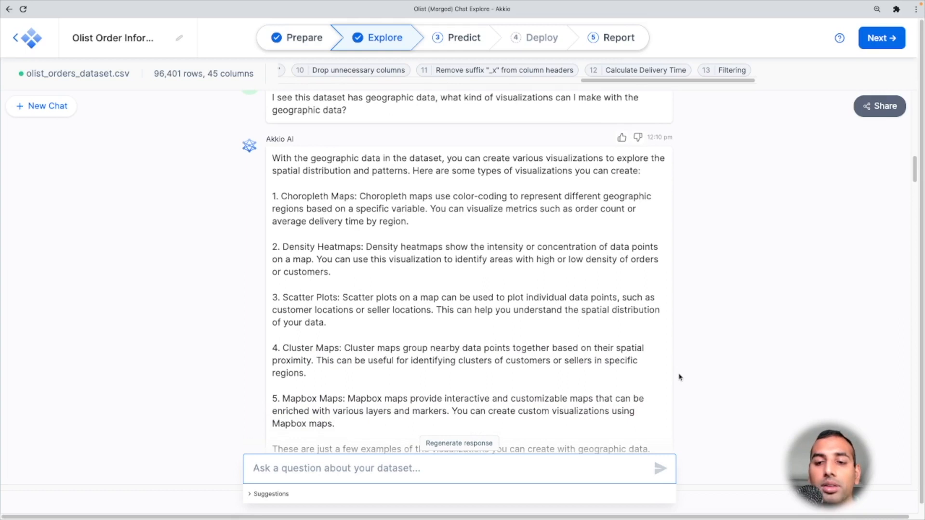
scroll(679, 376, down, 1)
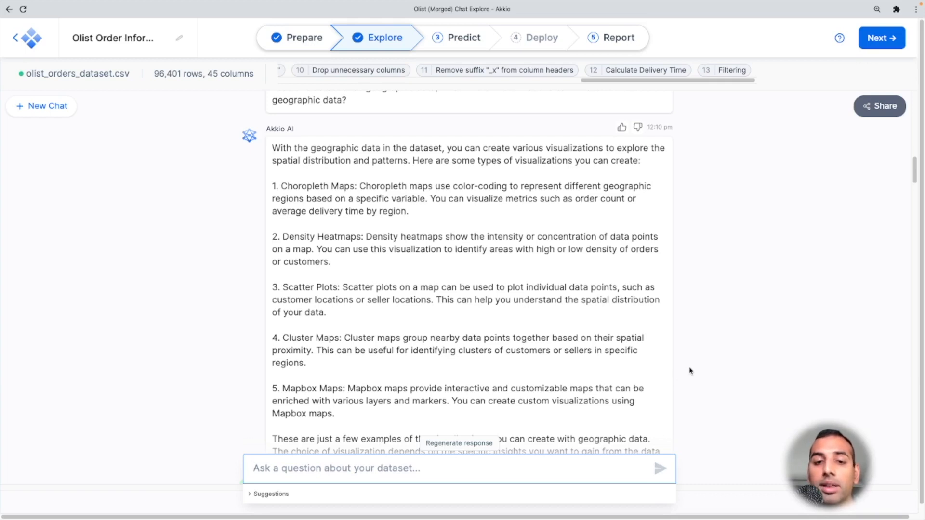
- Read the chat answers about what a Mapbox map needs and which Mapbox maps suit this dataset
scroll(690, 371, down, 2)
scroll(690, 371, down, 3)
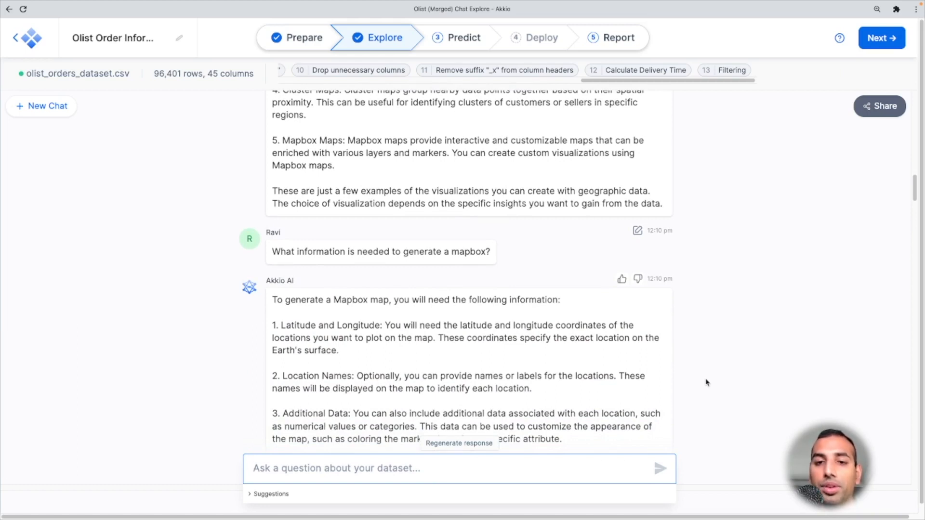
scroll(706, 383, down, 3)
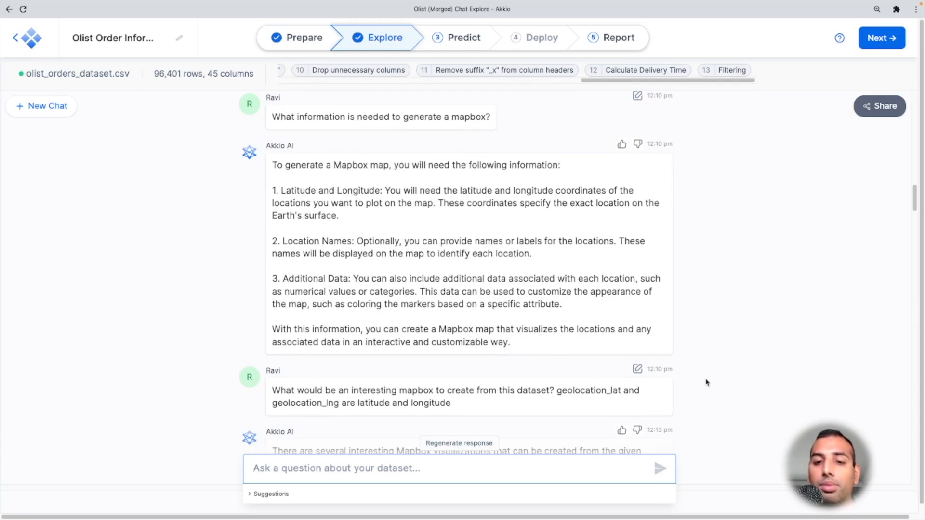
scroll(706, 382, down, 2)
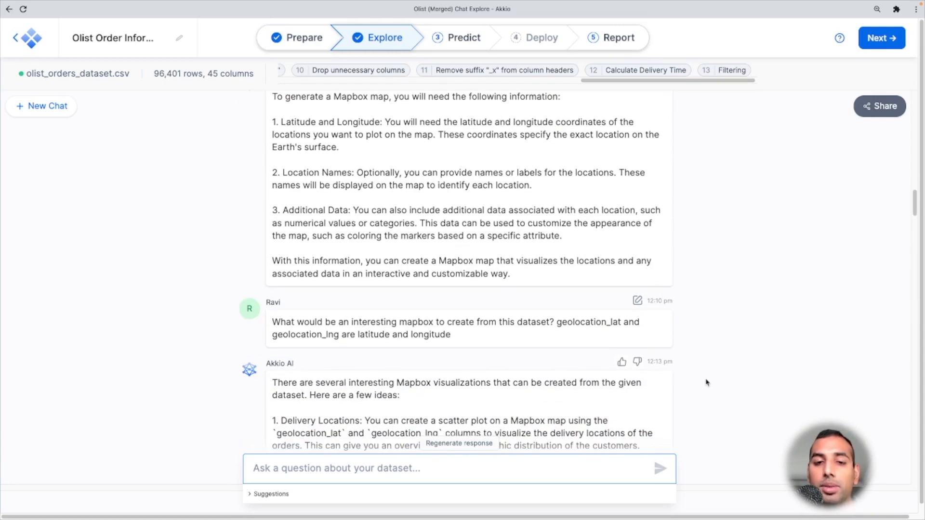
scroll(706, 383, down, 1)
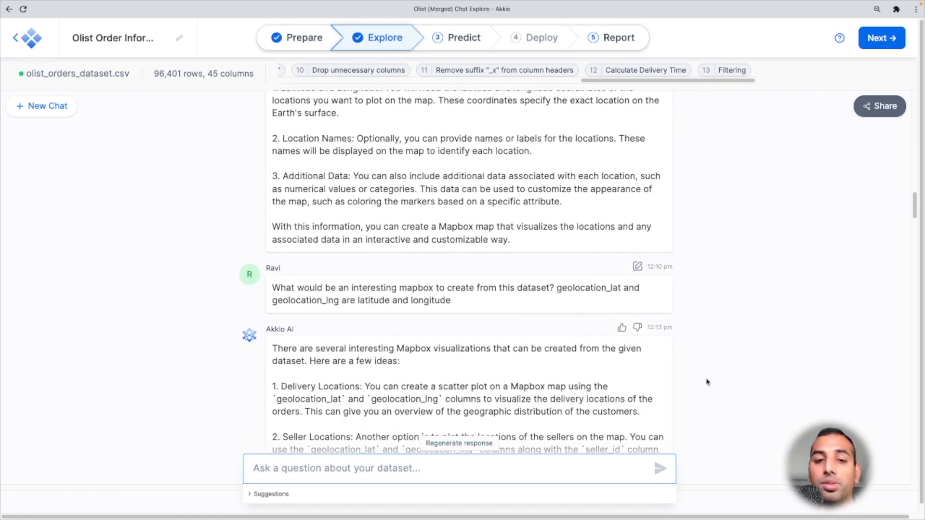
scroll(744, 376, down, 1)
scroll(744, 376, down, 2)
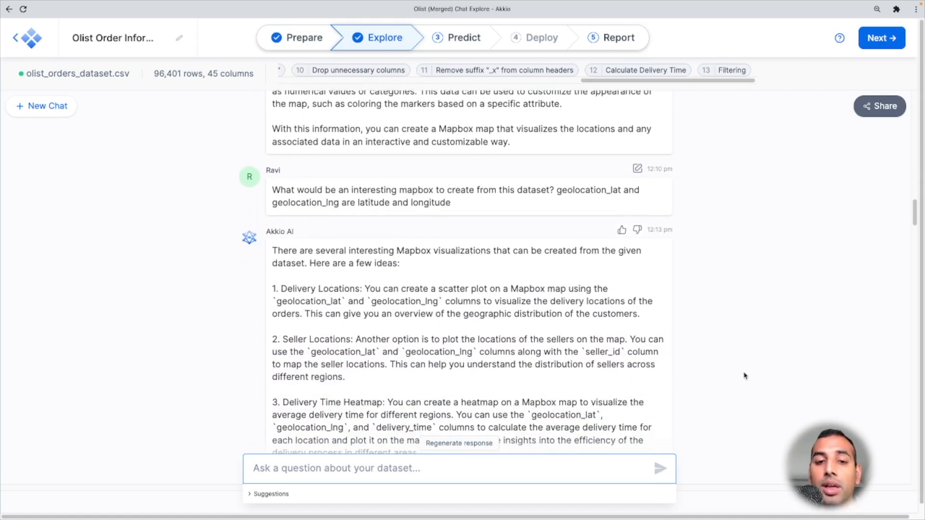
scroll(744, 376, down, 1)
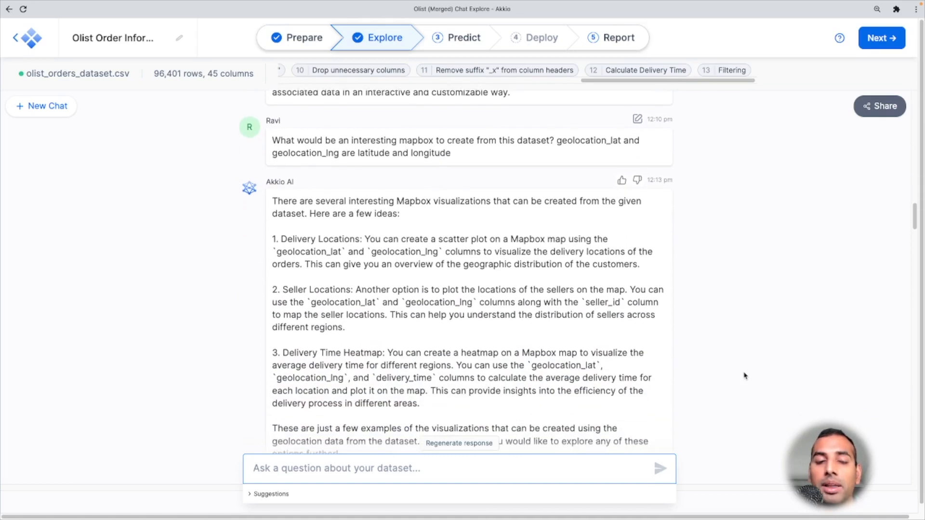
scroll(744, 376, down, 1)
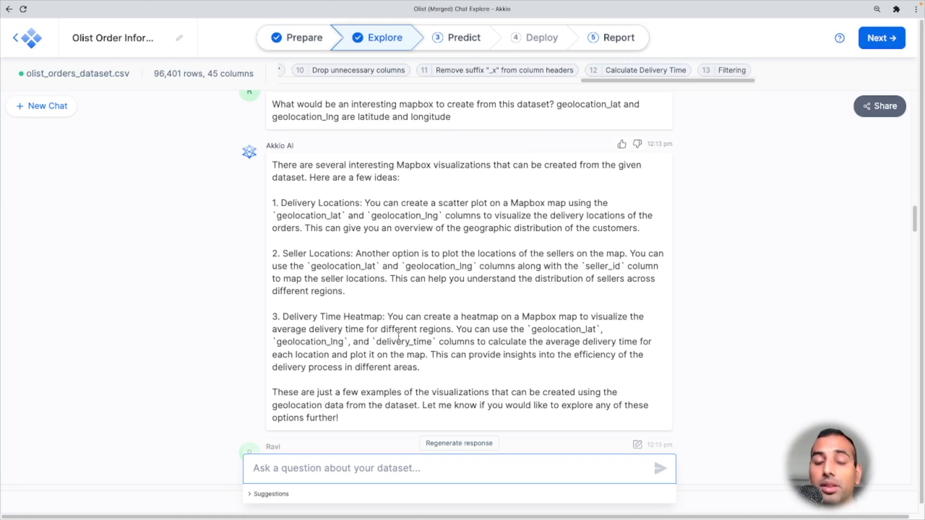
scroll(672, 348, down, 2)
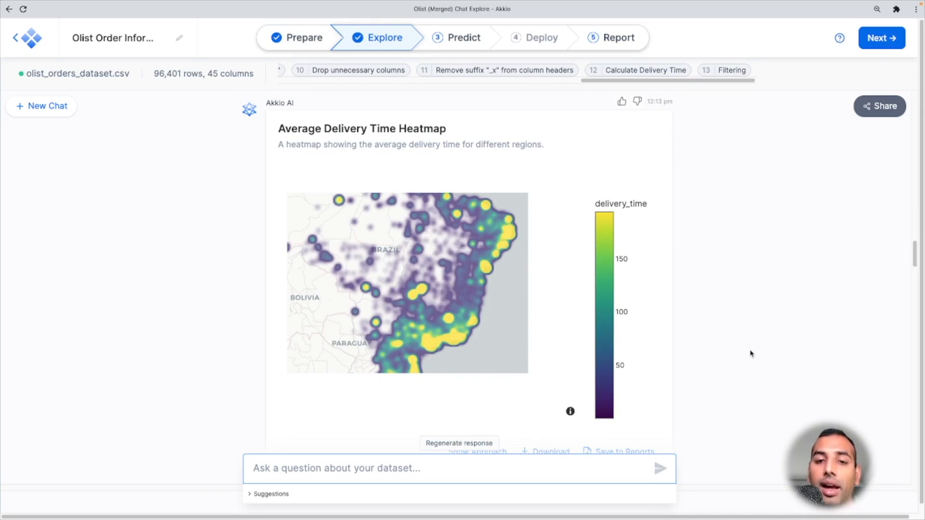
- Explore the Average Delivery Time Heatmap by zooming, panning and hovering over regions
mouse_move(463, 289)
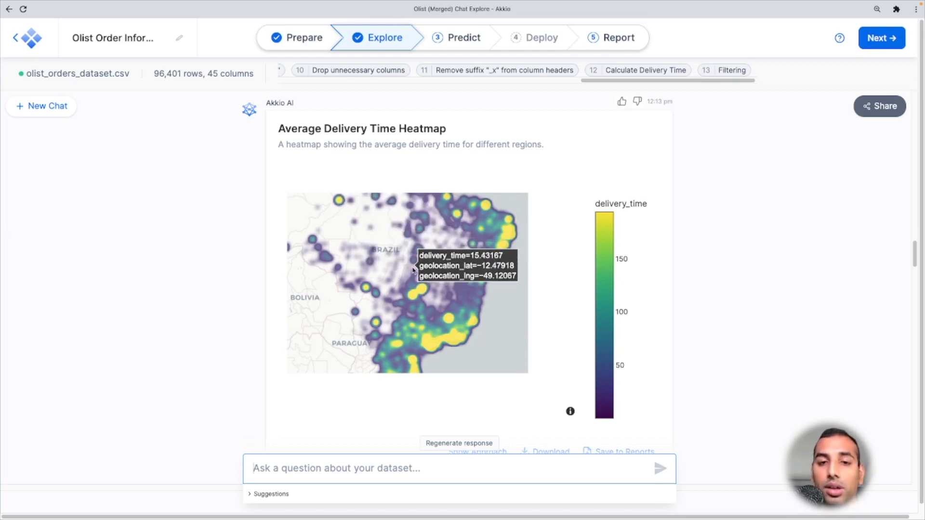
scroll(417, 272, up, 8)
scroll(417, 270, up, 6)
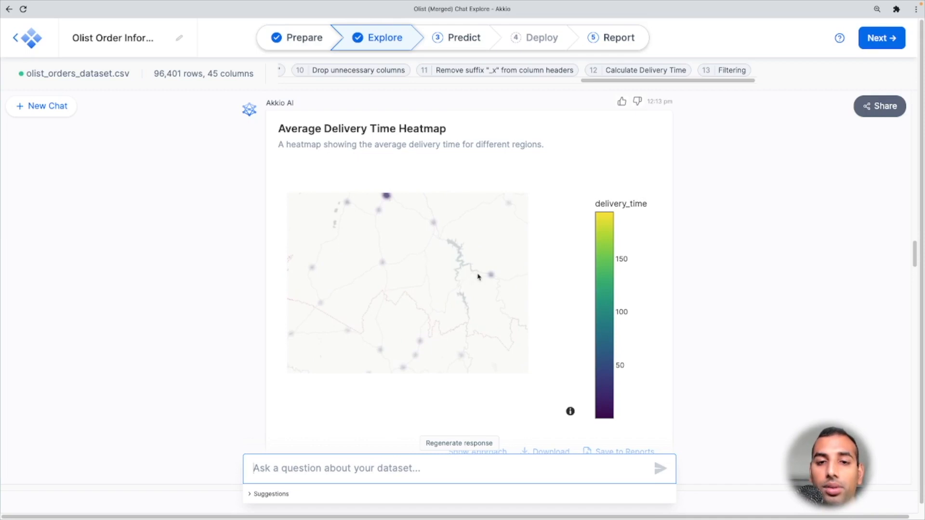
mouse_move(490, 275)
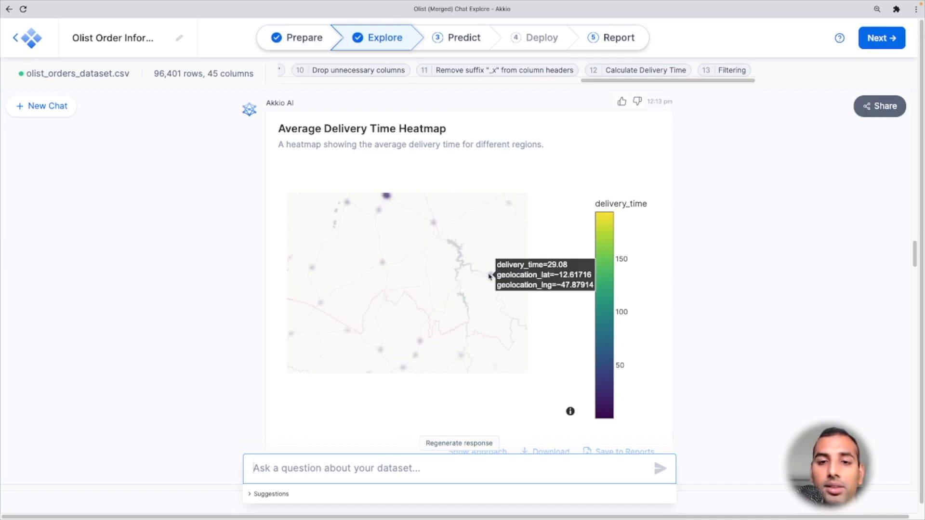
mouse_move(395, 201)
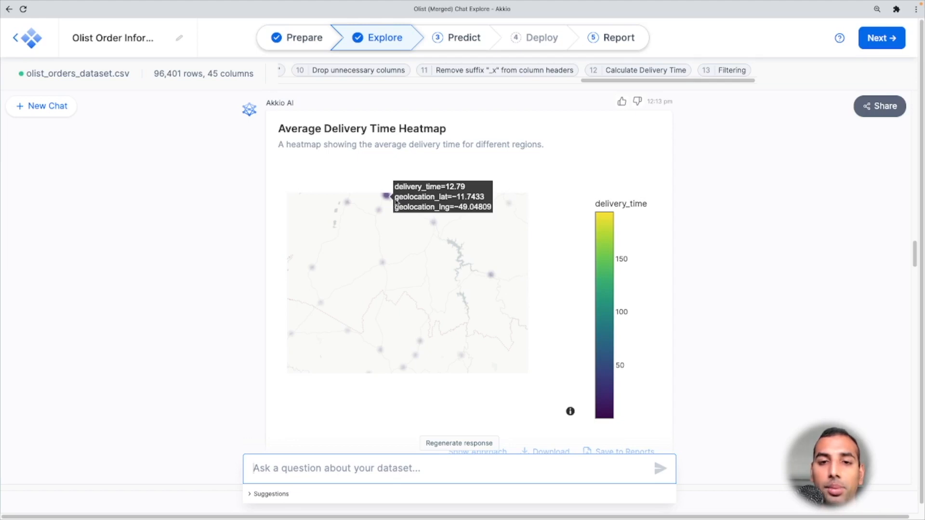
mouse_move(345, 207)
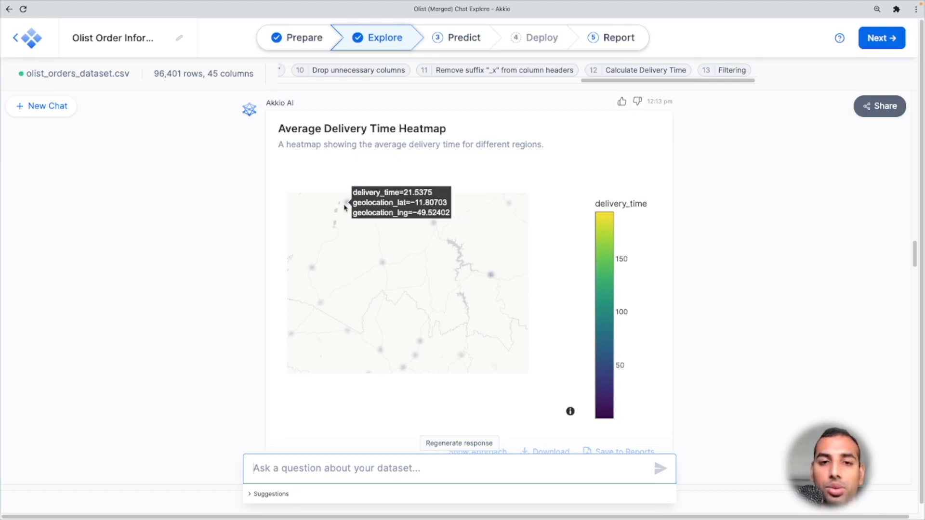
scroll(359, 242, down, 3)
scroll(439, 294, down, 3)
drag(459, 307, 311, 264)
drag(421, 304, 278, 254)
drag(374, 281, 309, 325)
drag(403, 250, 404, 303)
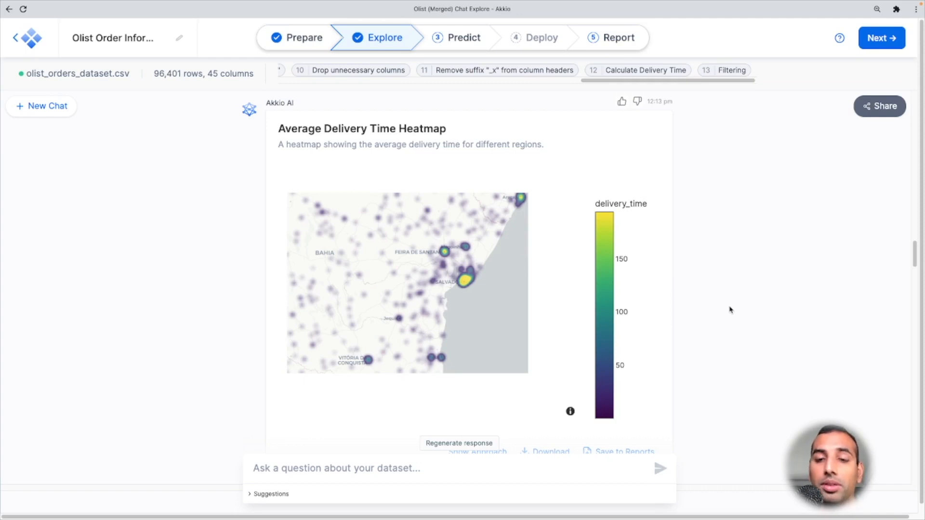
- Examine the table of average delivery time for the top 10 customer cities
scroll(761, 321, down, 3)
scroll(760, 321, down, 5)
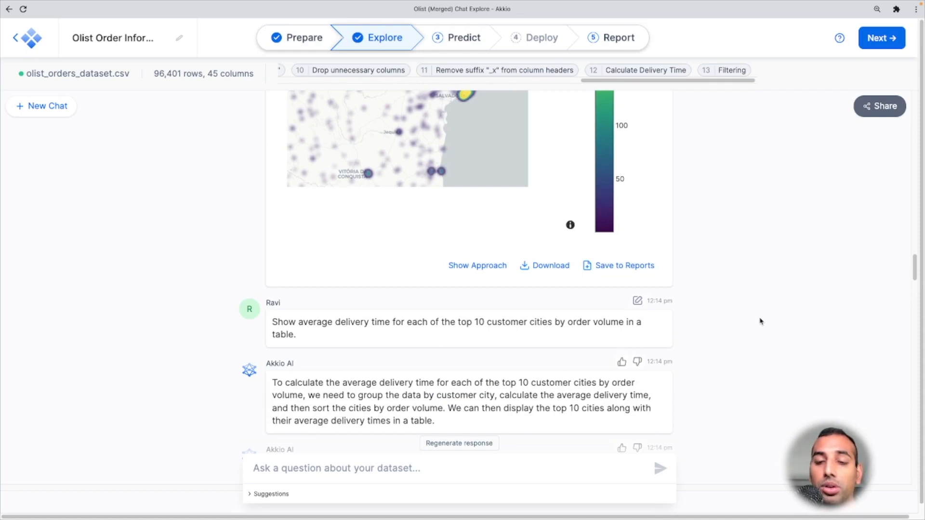
scroll(761, 321, down, 10)
scroll(761, 321, down, 3)
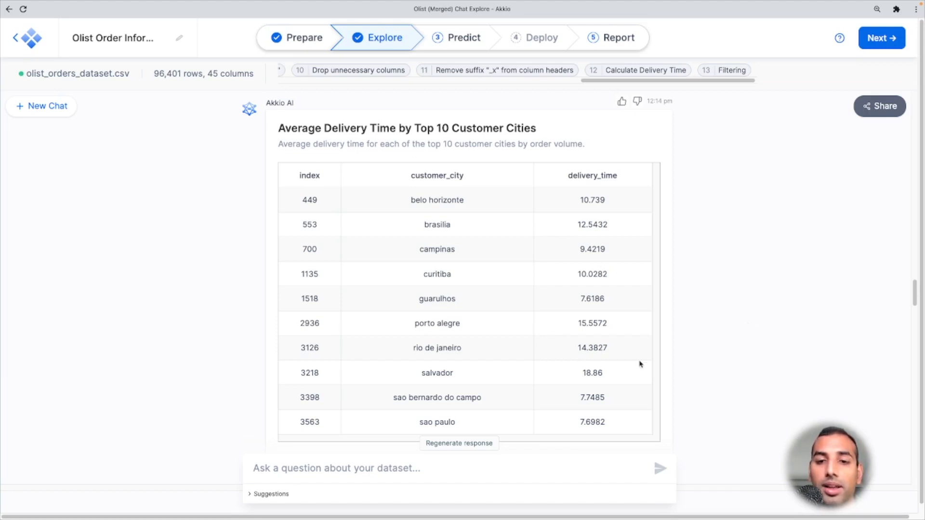
scroll(745, 364, down, 4)
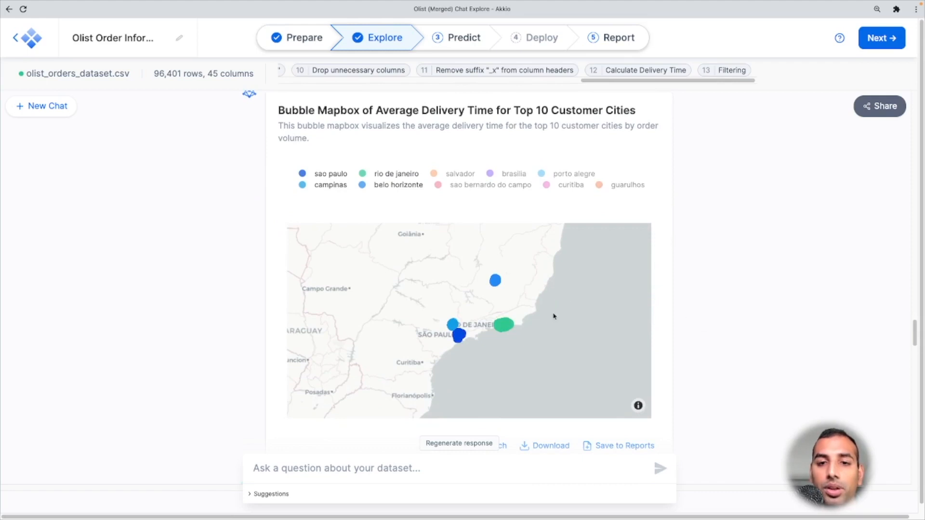
- Inspect the city bubble map and filter its legend to show only salvador, sao bernardo do campo and guarulhos
mouse_move(507, 325)
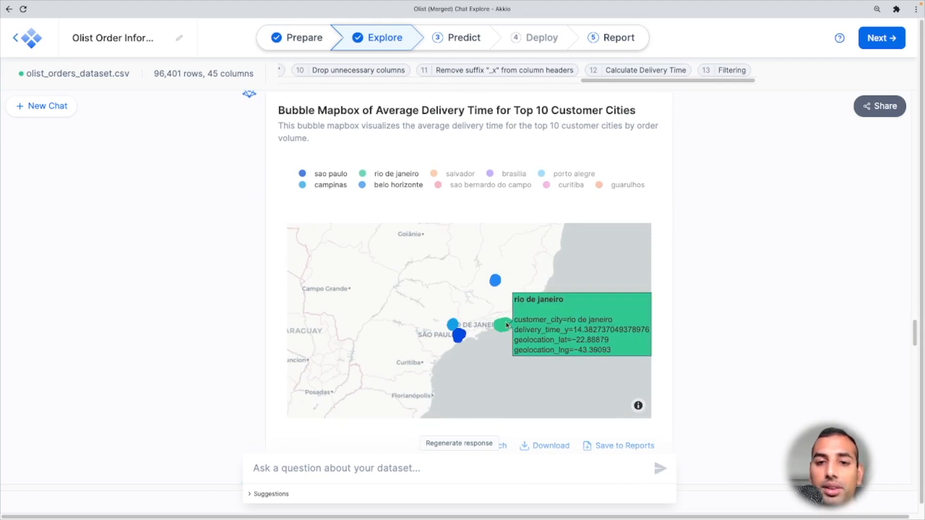
mouse_move(496, 279)
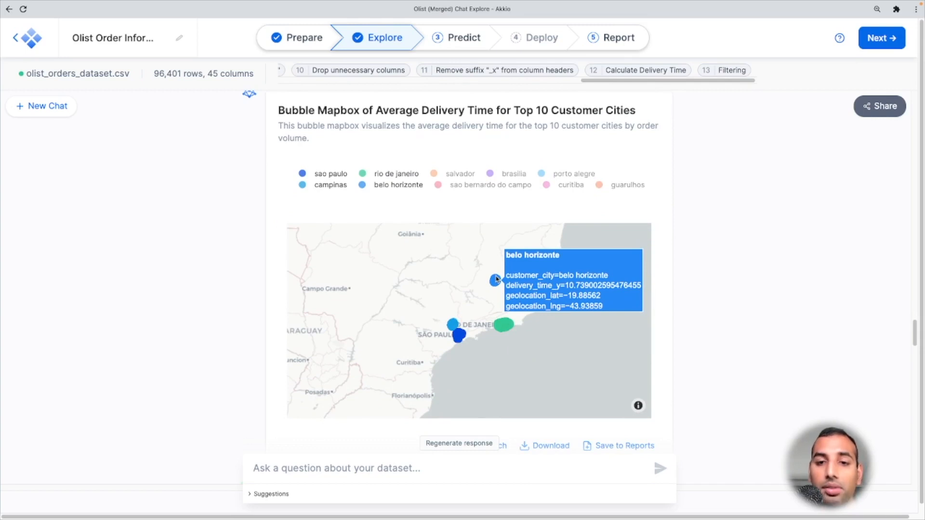
mouse_move(463, 334)
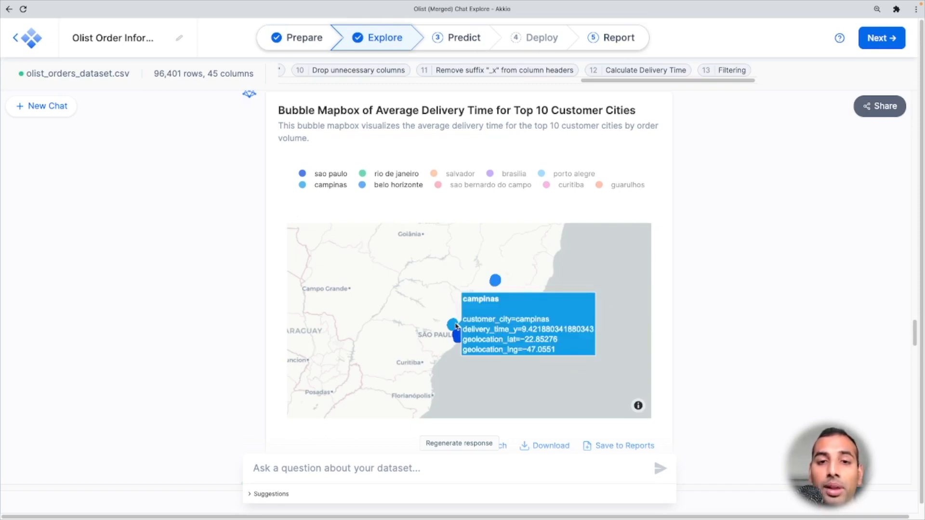
click(439, 187)
click(447, 179)
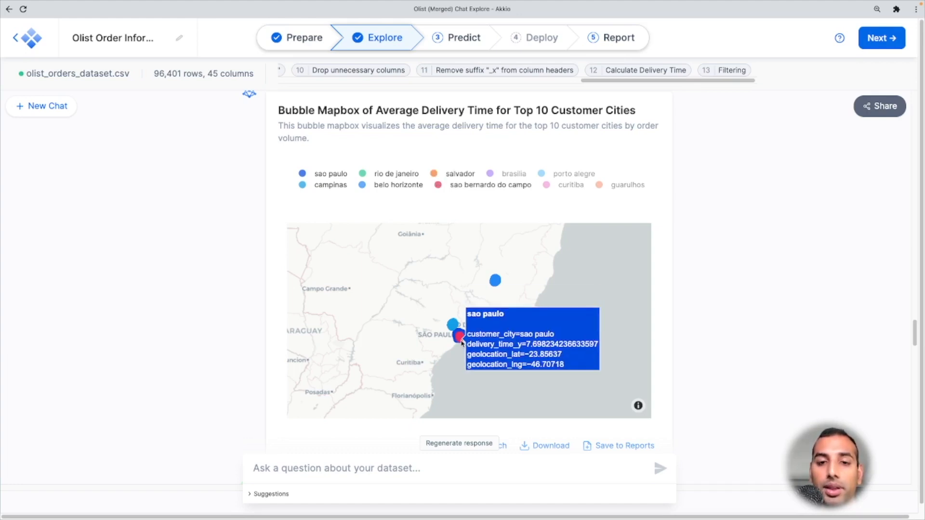
click(363, 174)
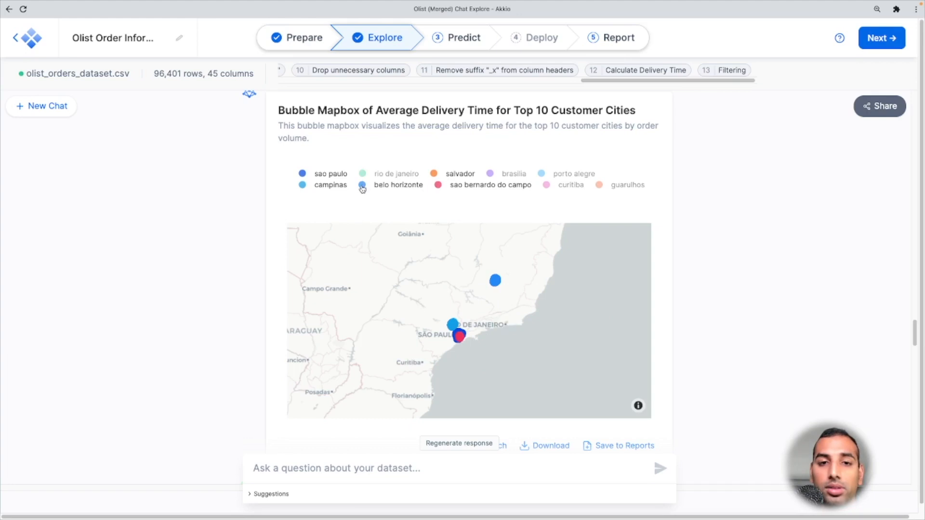
click(362, 187)
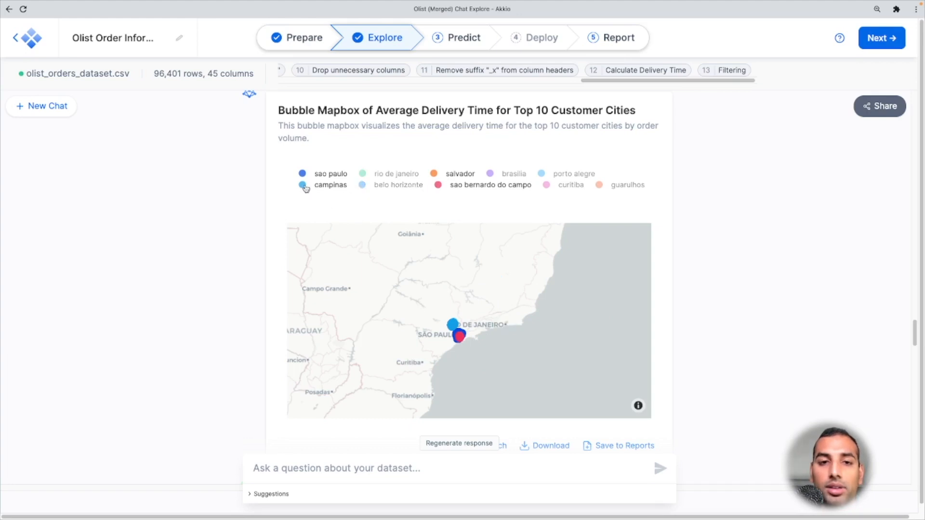
click(303, 184)
click(302, 174)
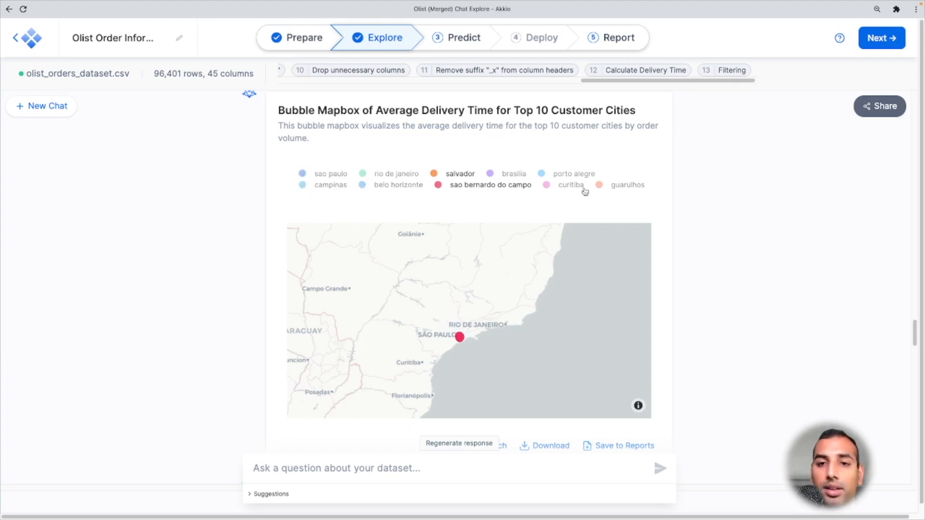
click(601, 188)
scroll(514, 281, down, 3)
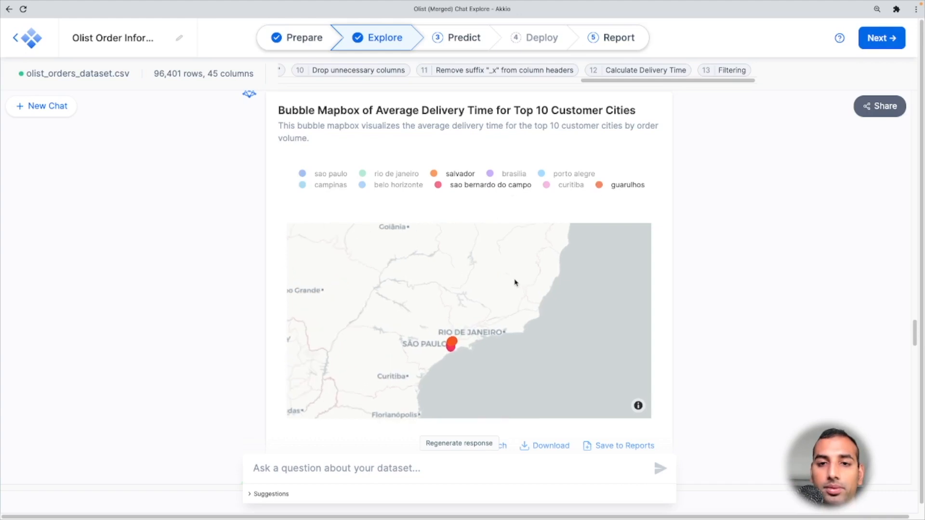
- Inspect the city bubble map tooltips, then zoom and hover across the Sao Paulo delivery time density map
mouse_move(542, 242)
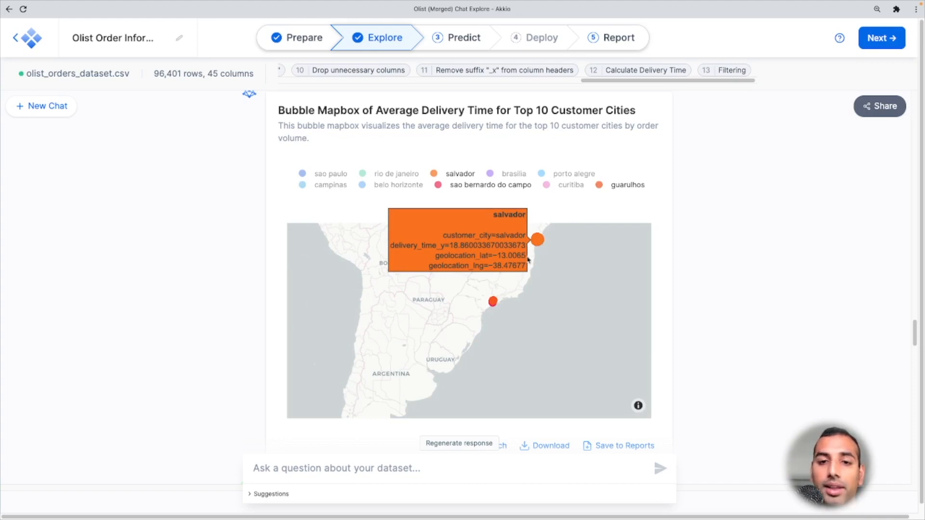
mouse_move(491, 304)
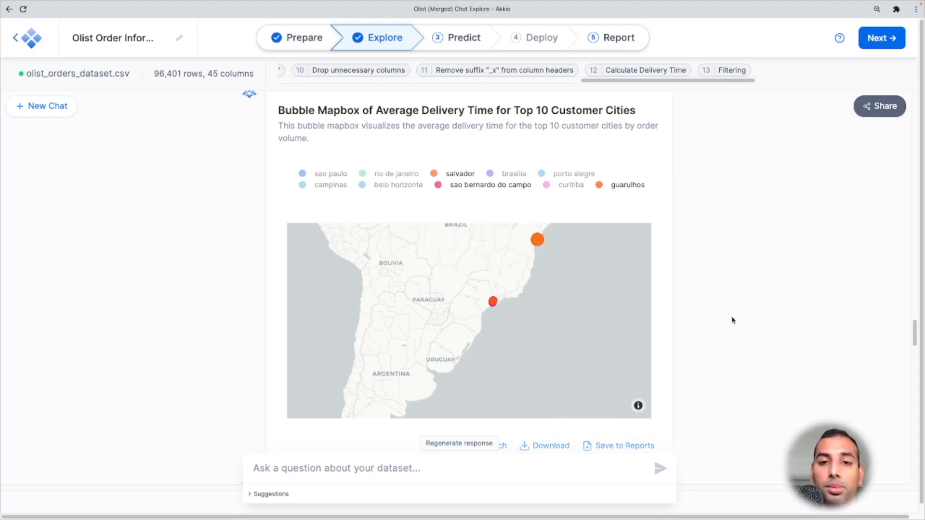
scroll(732, 318, down, 4)
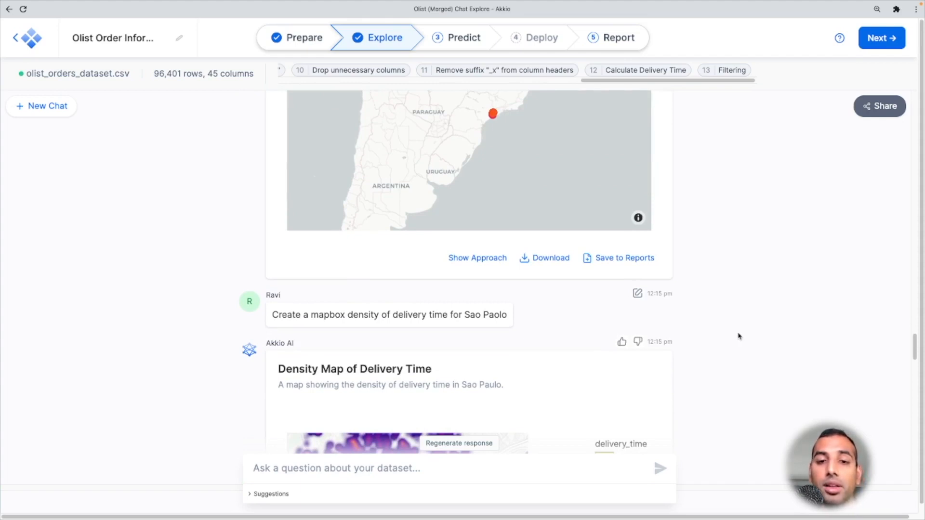
scroll(741, 337, down, 4)
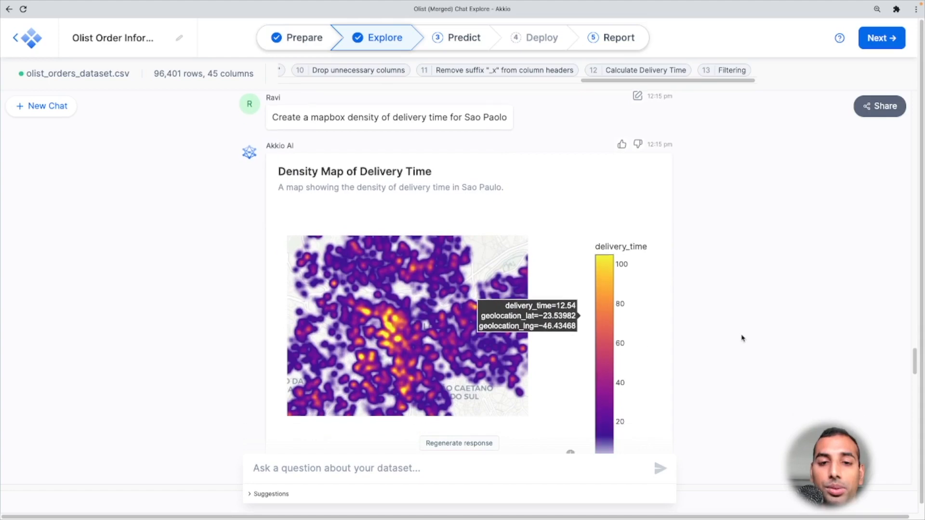
scroll(415, 349, up, 2)
scroll(417, 349, up, 3)
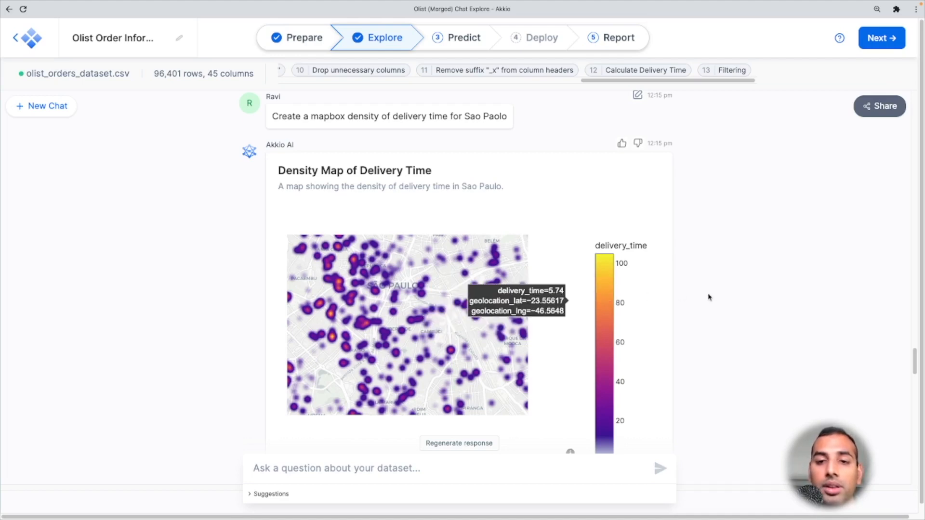
scroll(747, 323, down, 5)
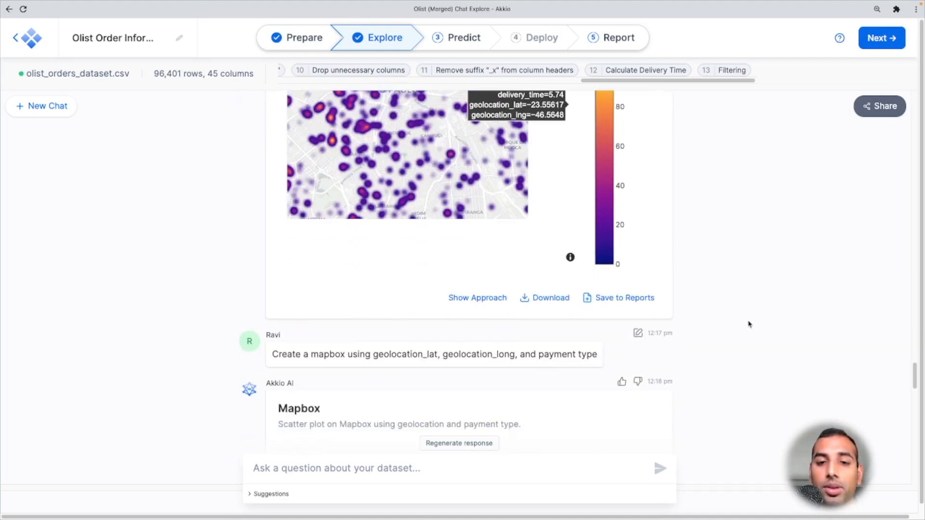
- Examine the payment-type scatter Mapbox, filtering its legend to show credit_card and voucher and zooming out over Brazil
scroll(749, 323, down, 1)
scroll(749, 325, down, 2)
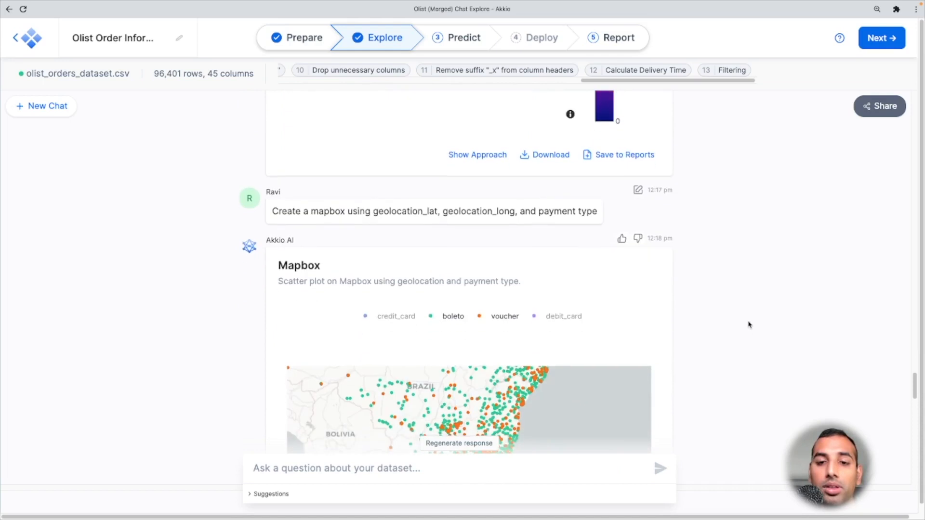
scroll(749, 325, down, 3)
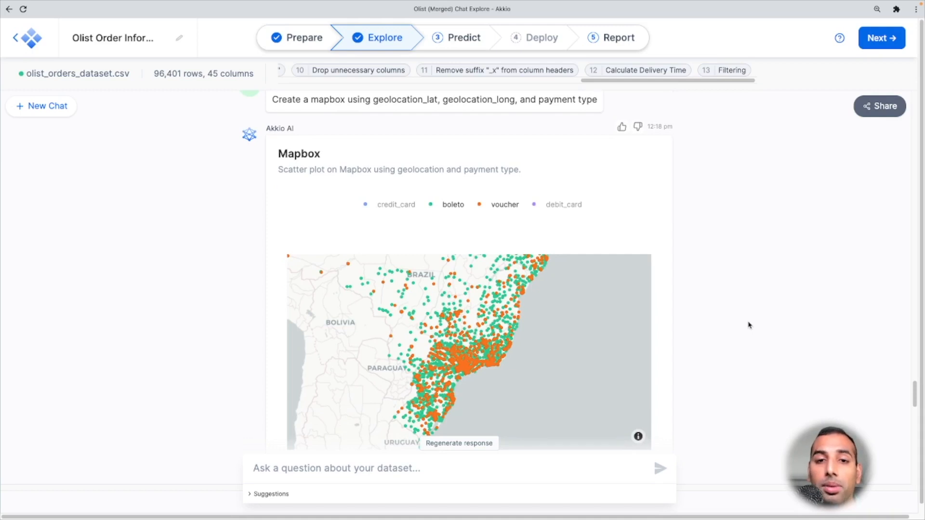
right_click(393, 207)
key(Escape)
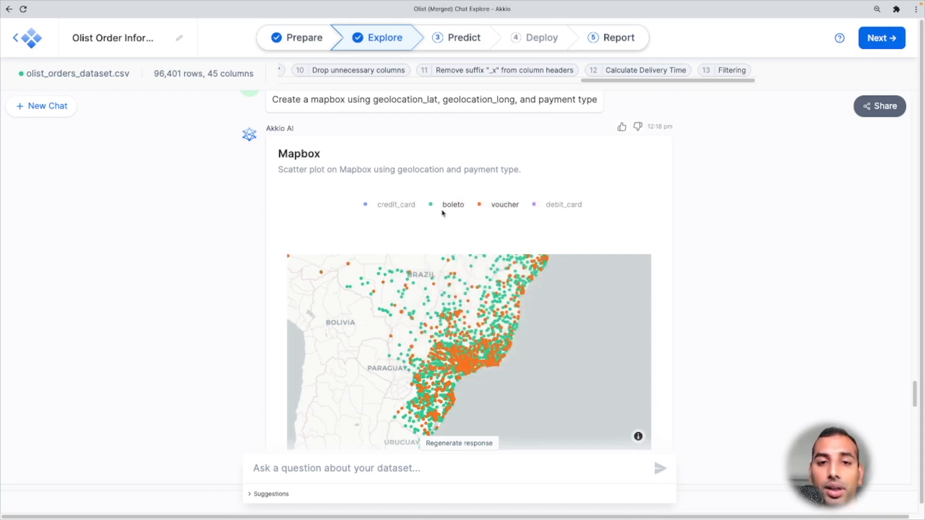
click(455, 210)
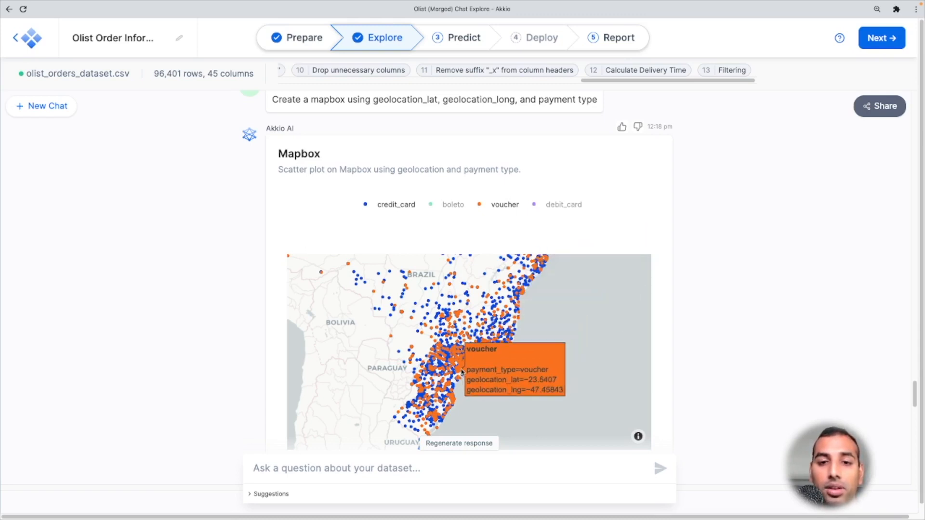
scroll(460, 375, down, 4)
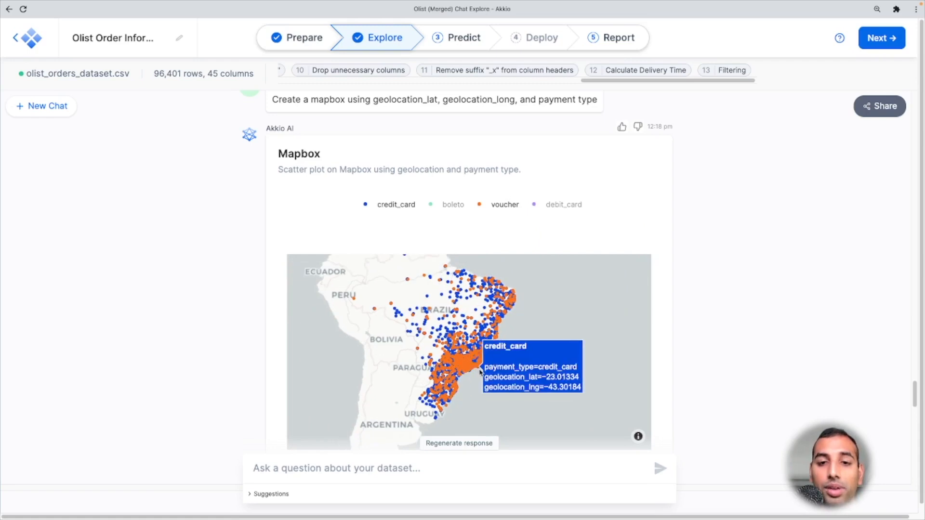